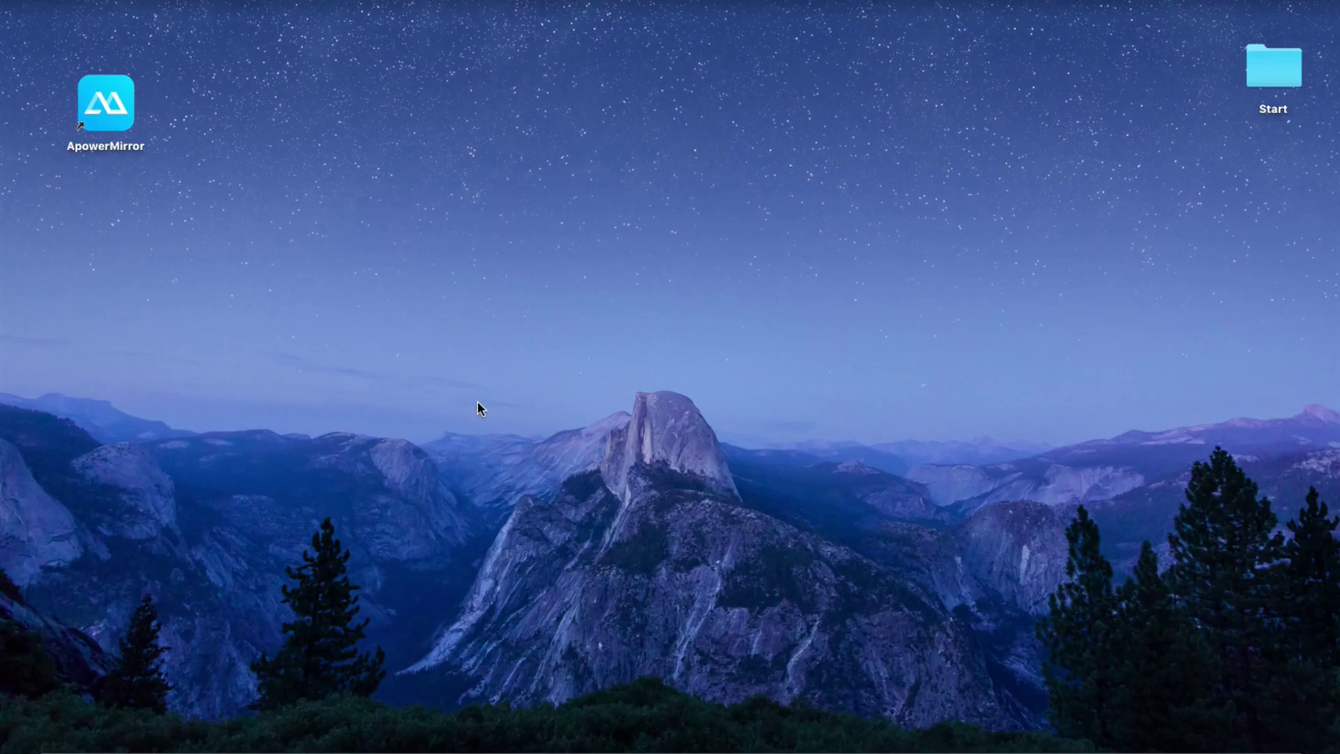
Launch ApowerMirror and show the mirrored iPad's Unblock Me puzzle full screen.
double_click(114, 125)
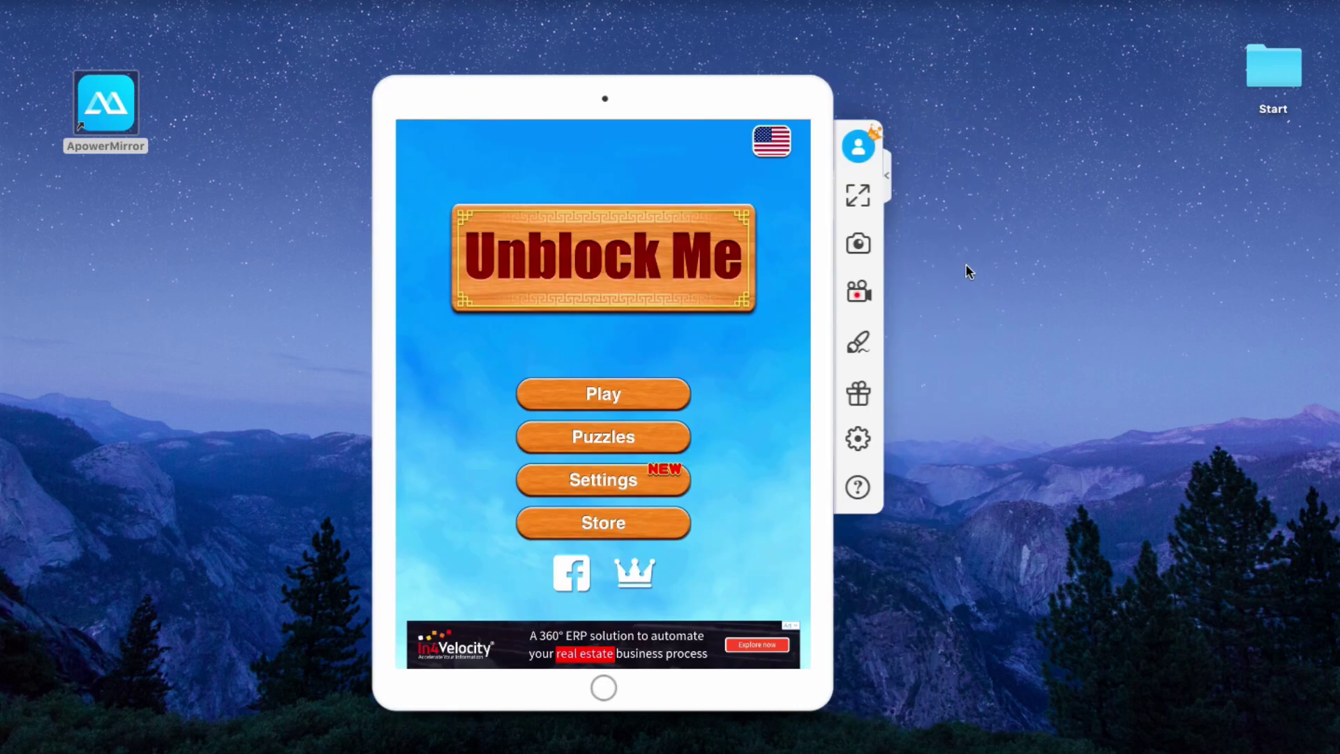
click(859, 195)
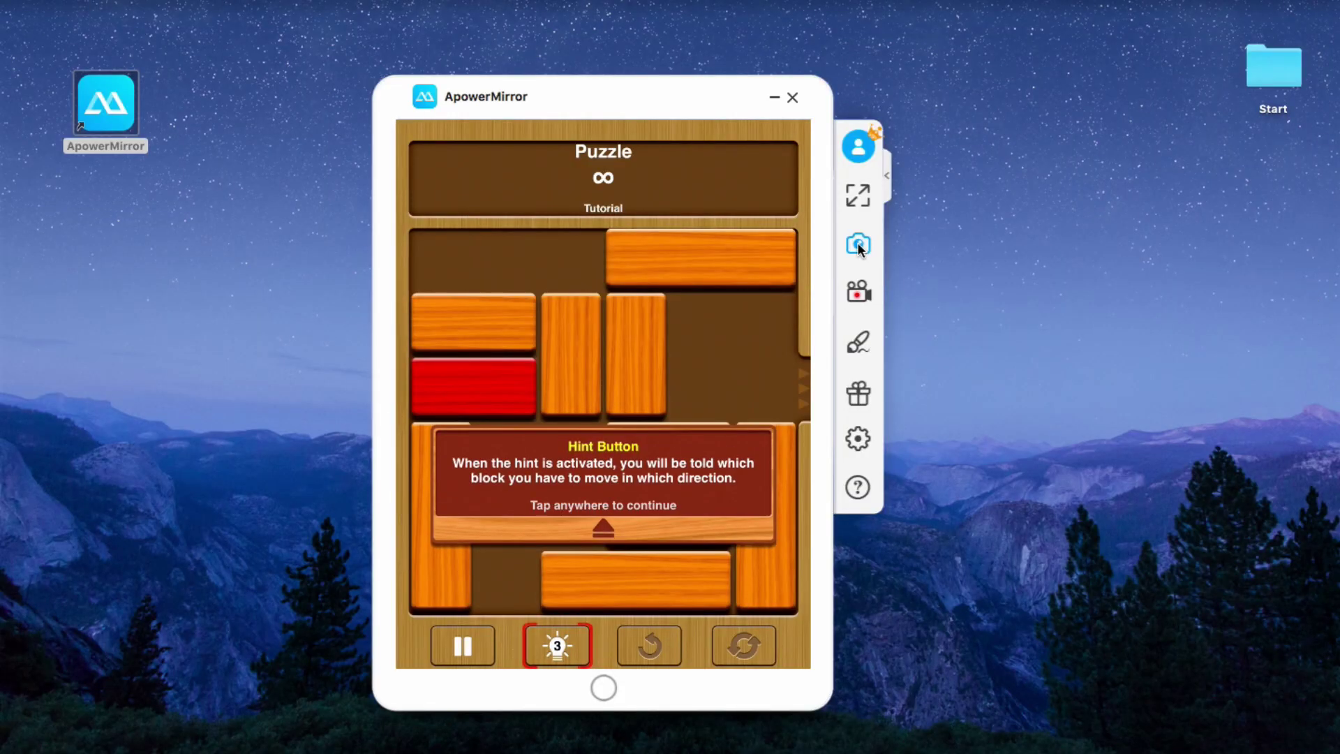
Save a screenshot of the mirrored puzzle and preview the new PNG file.
click(858, 243)
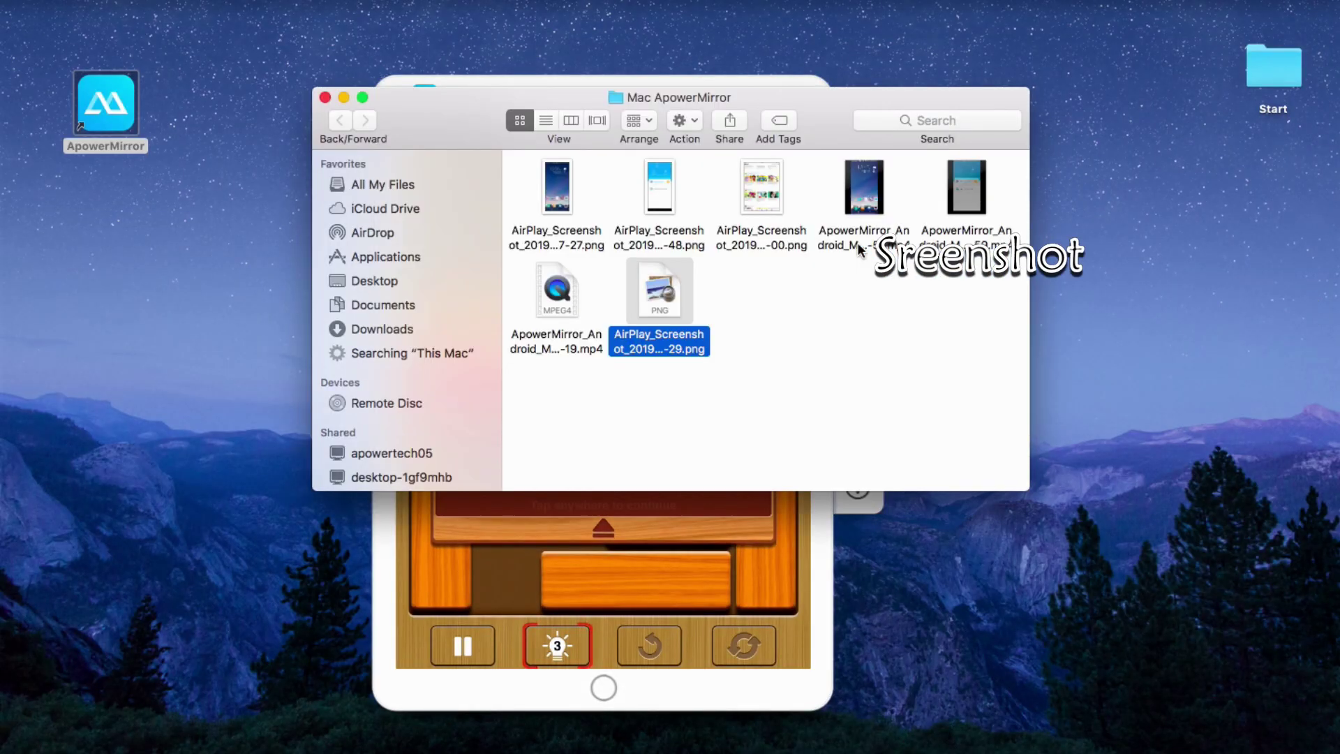
double_click(662, 297)
click(18, 13)
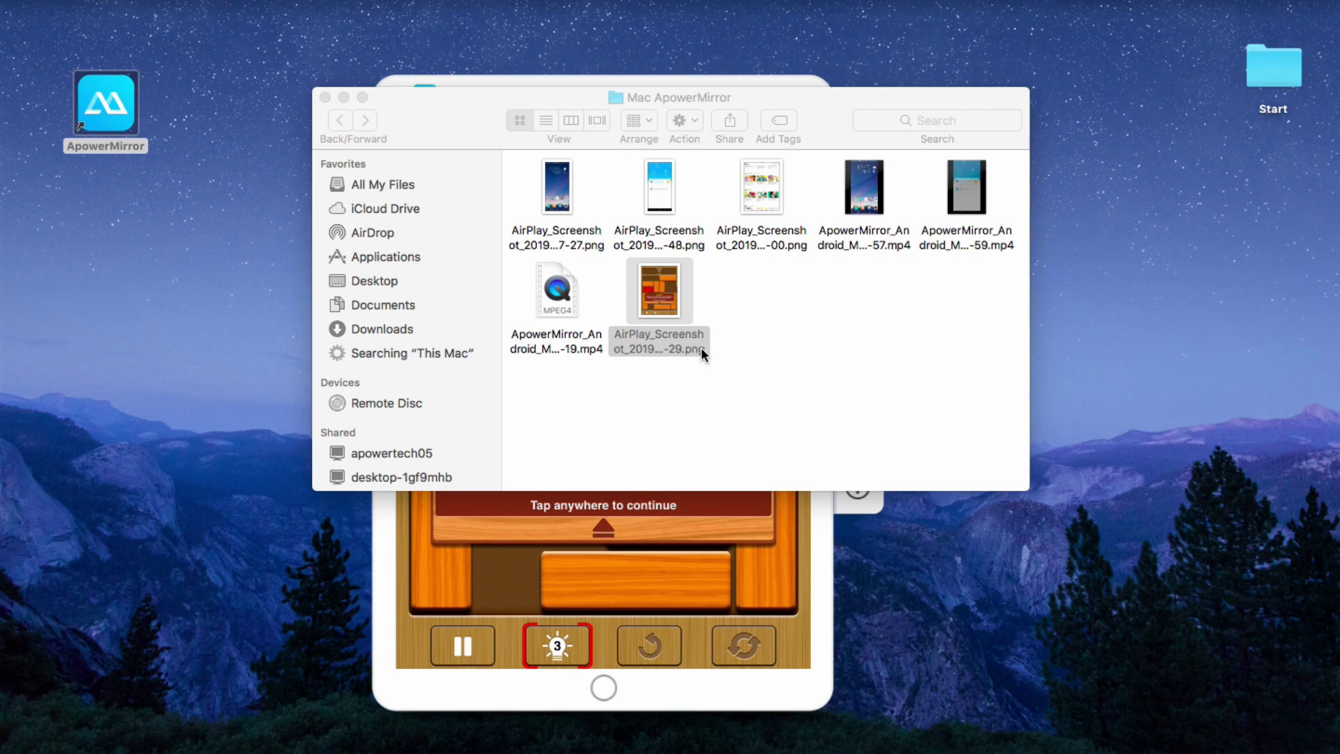
Start annotating the mirrored screen with a yellow pen.
click(326, 98)
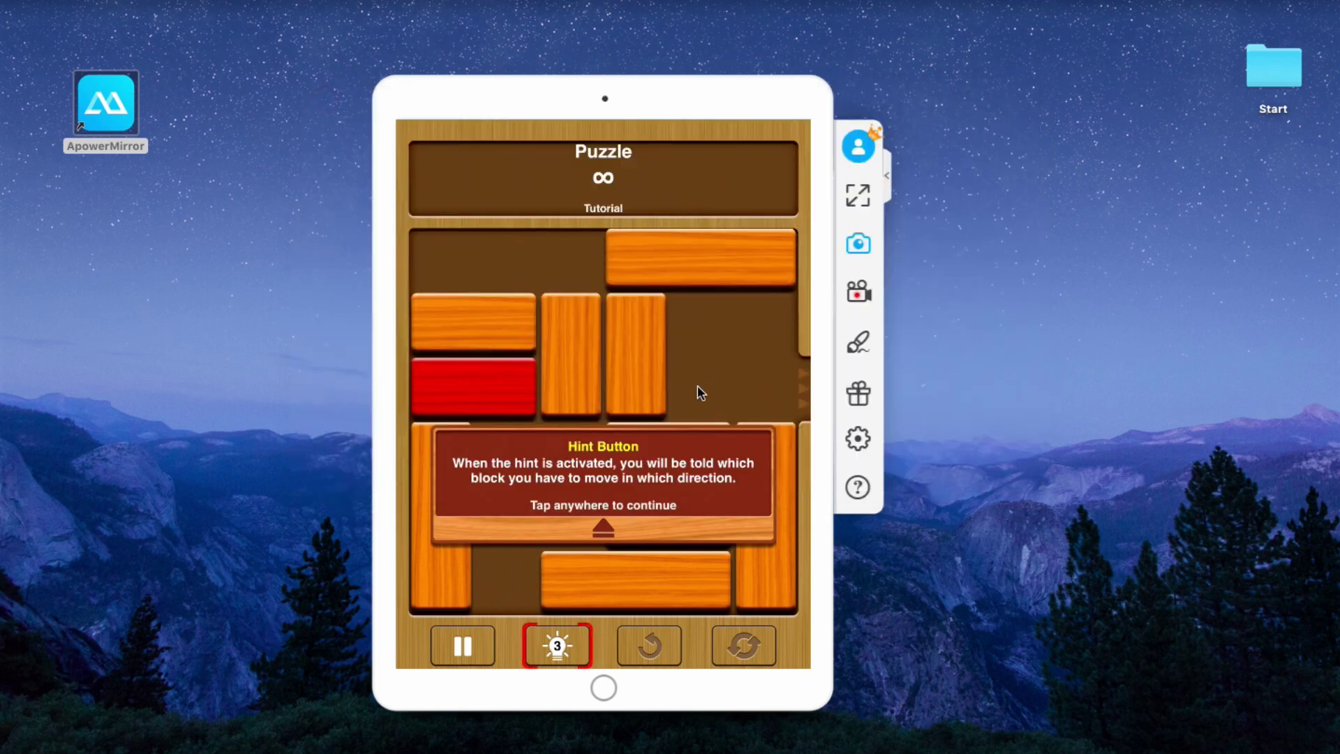
click(858, 344)
click(907, 344)
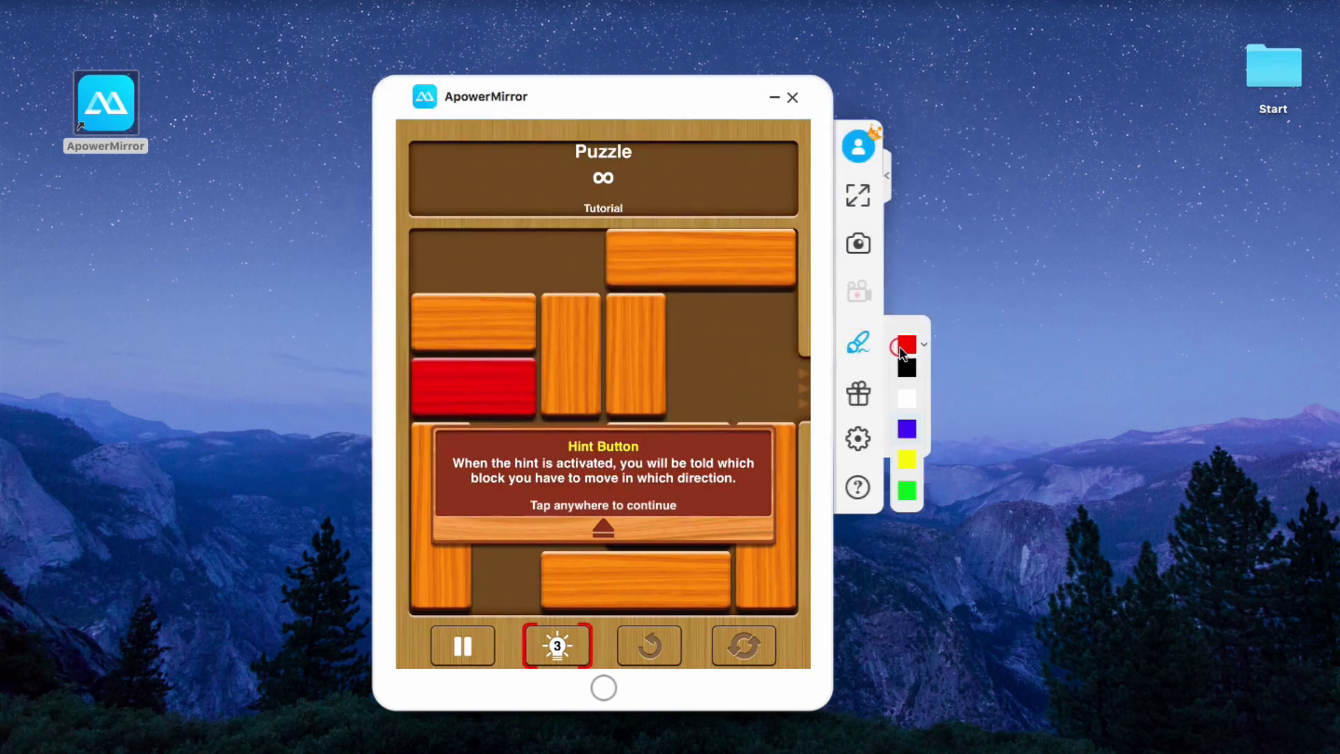
click(908, 494)
Scribble yellow strokes over and around the puzzle blocks, then clear them all.
drag(553, 346, 571, 274)
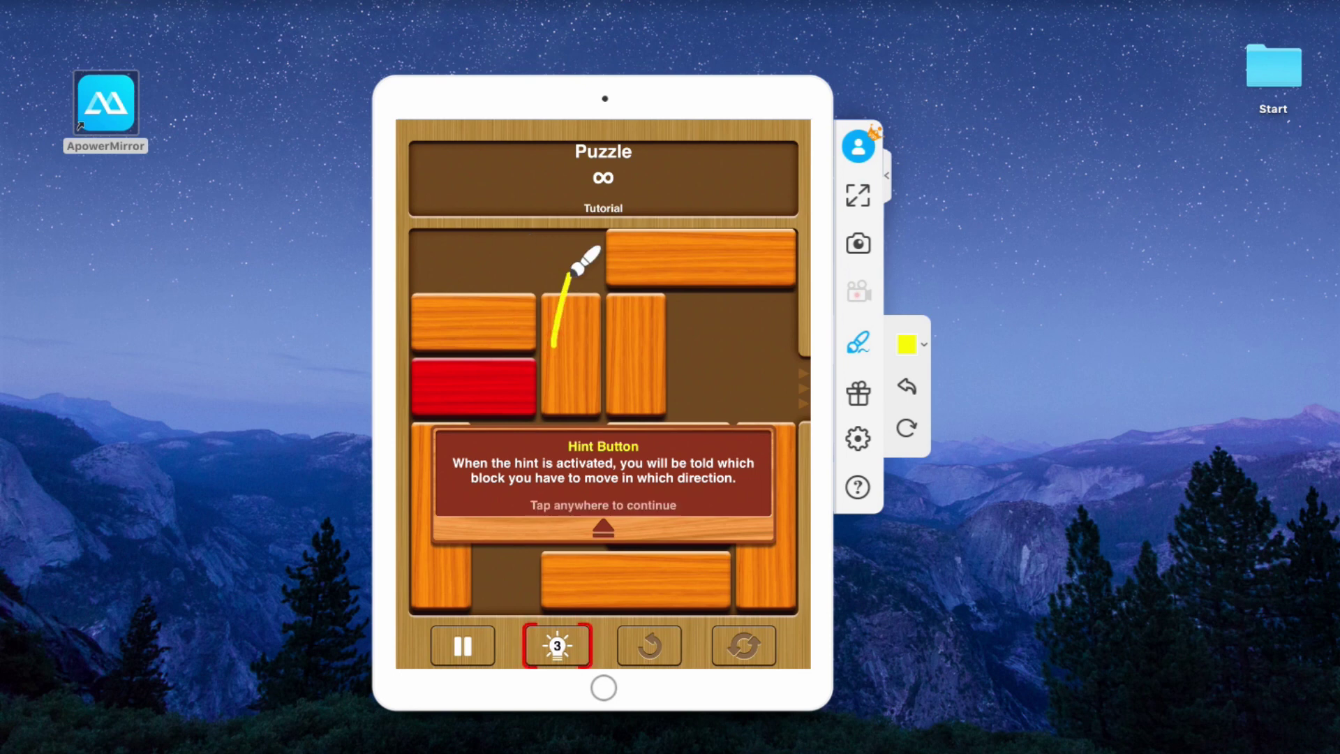
drag(635, 350, 637, 296)
drag(638, 247, 463, 251)
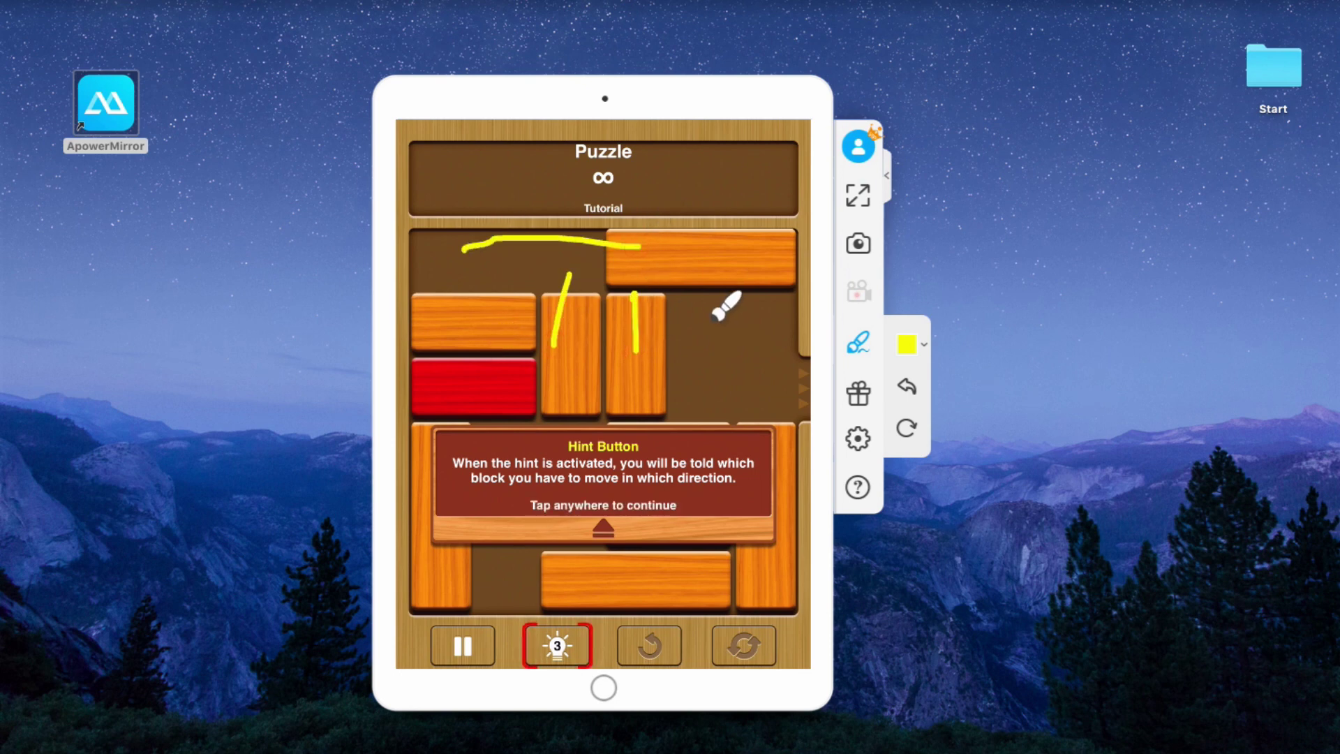
mouse_move(689, 304)
mouse_down()
mouse_move(687, 387)
mouse_move(725, 379)
mouse_up()
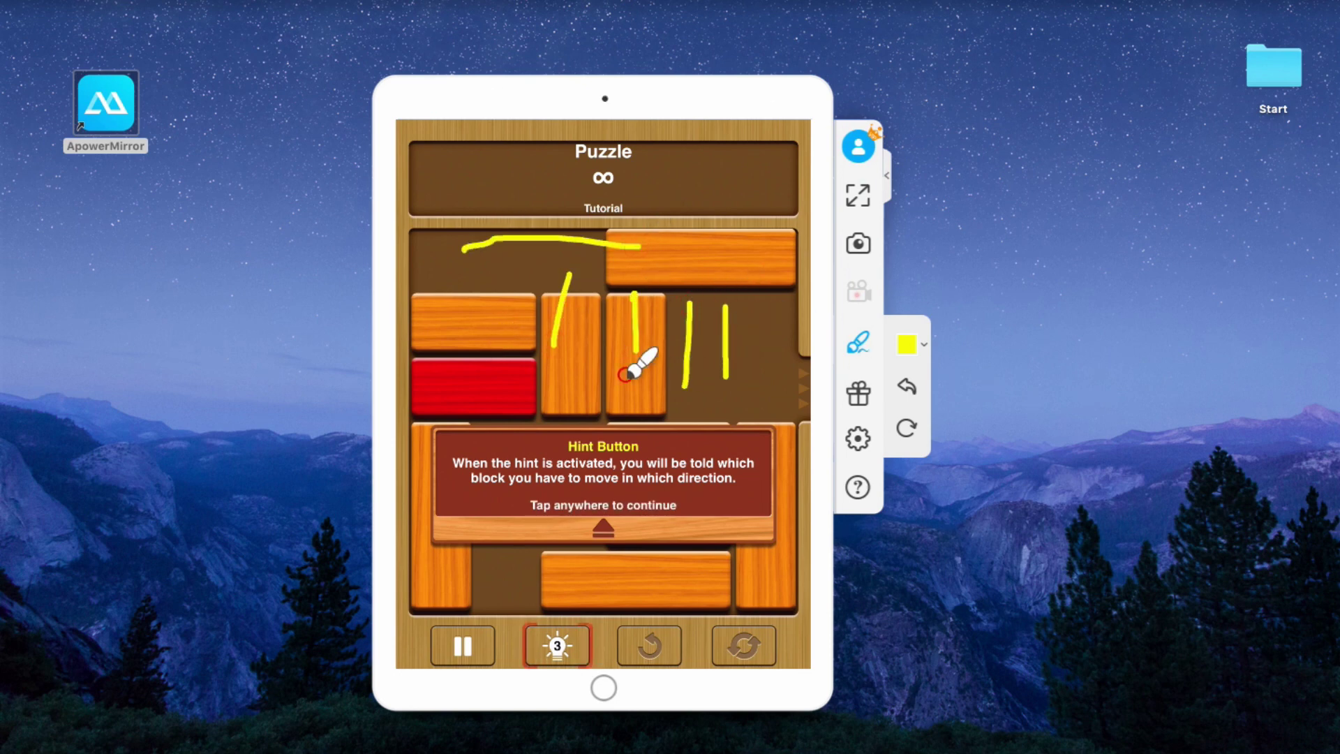
drag(626, 371, 745, 365)
click(858, 346)
click(798, 351)
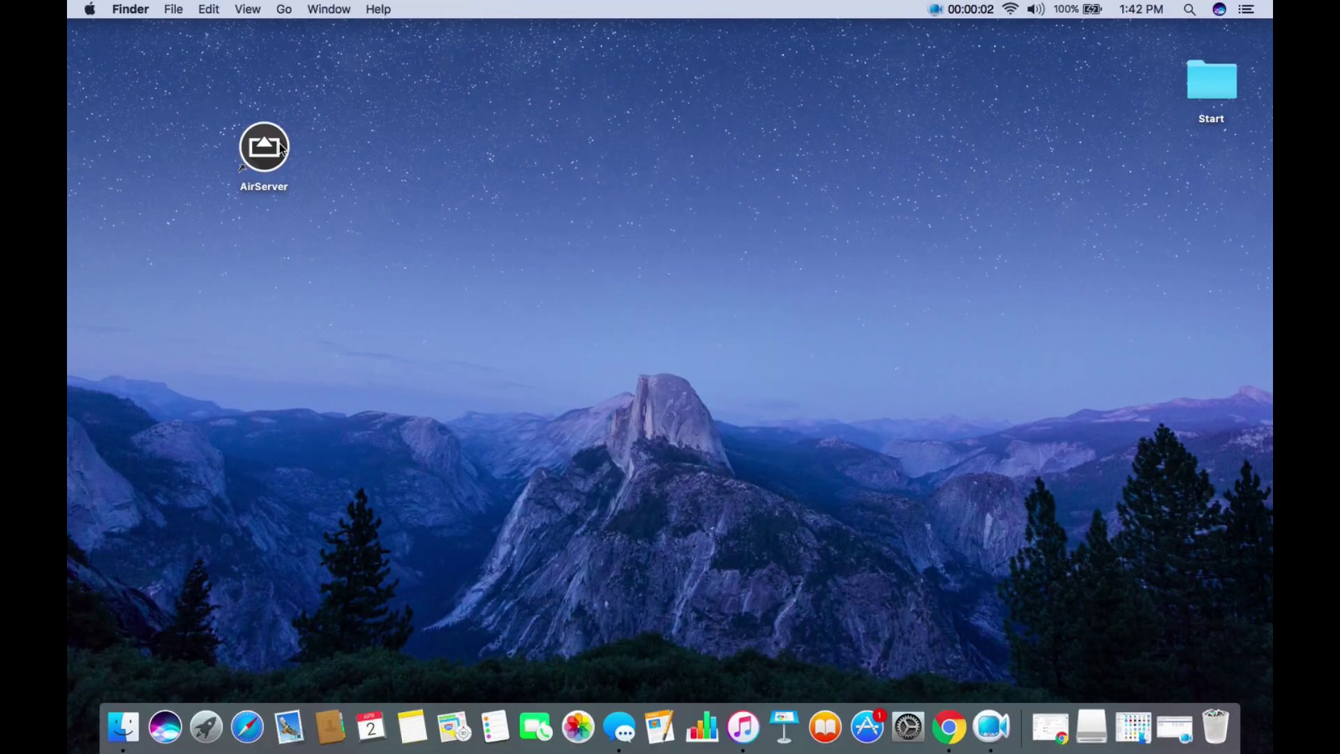
Launch AirServer from the desktop to receive the iPad's screen.
double_click(280, 149)
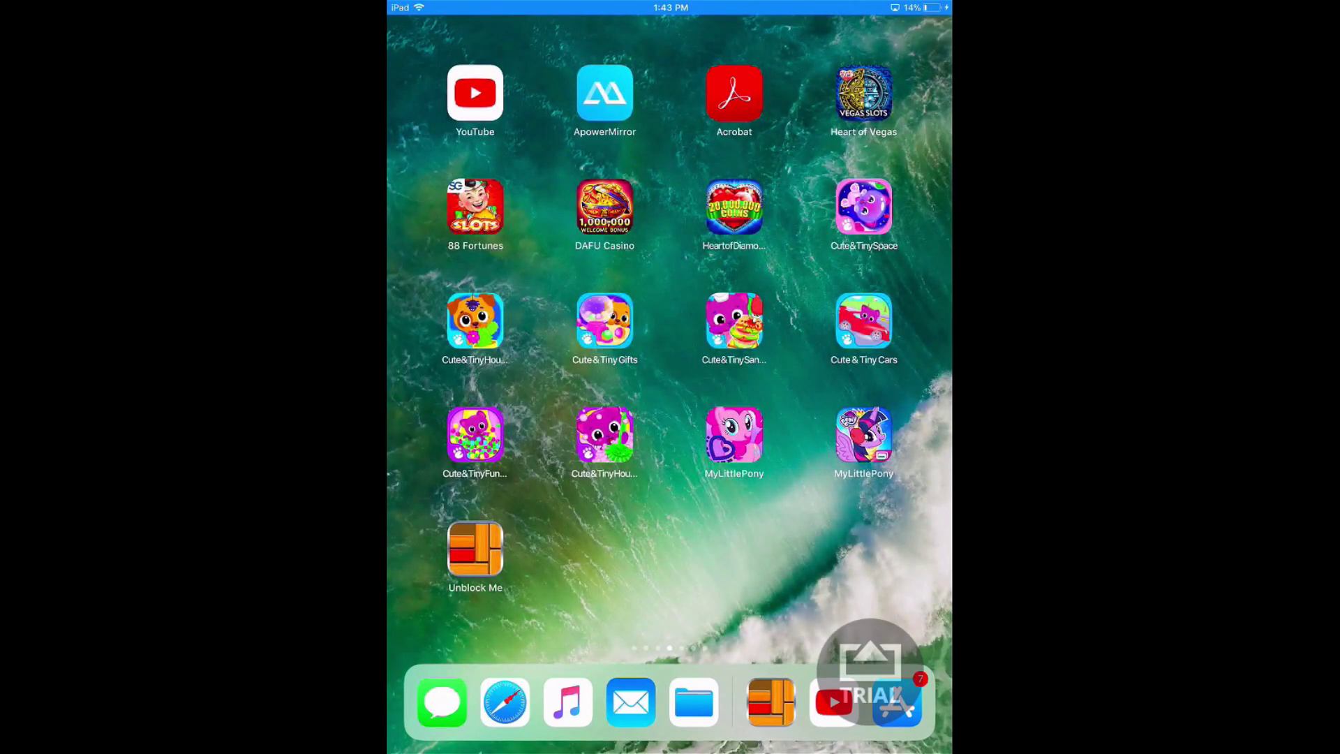
Play the Toothless dance video in YouTube on the mirrored iPad.
click(474, 92)
scroll(669, 377, down, 10)
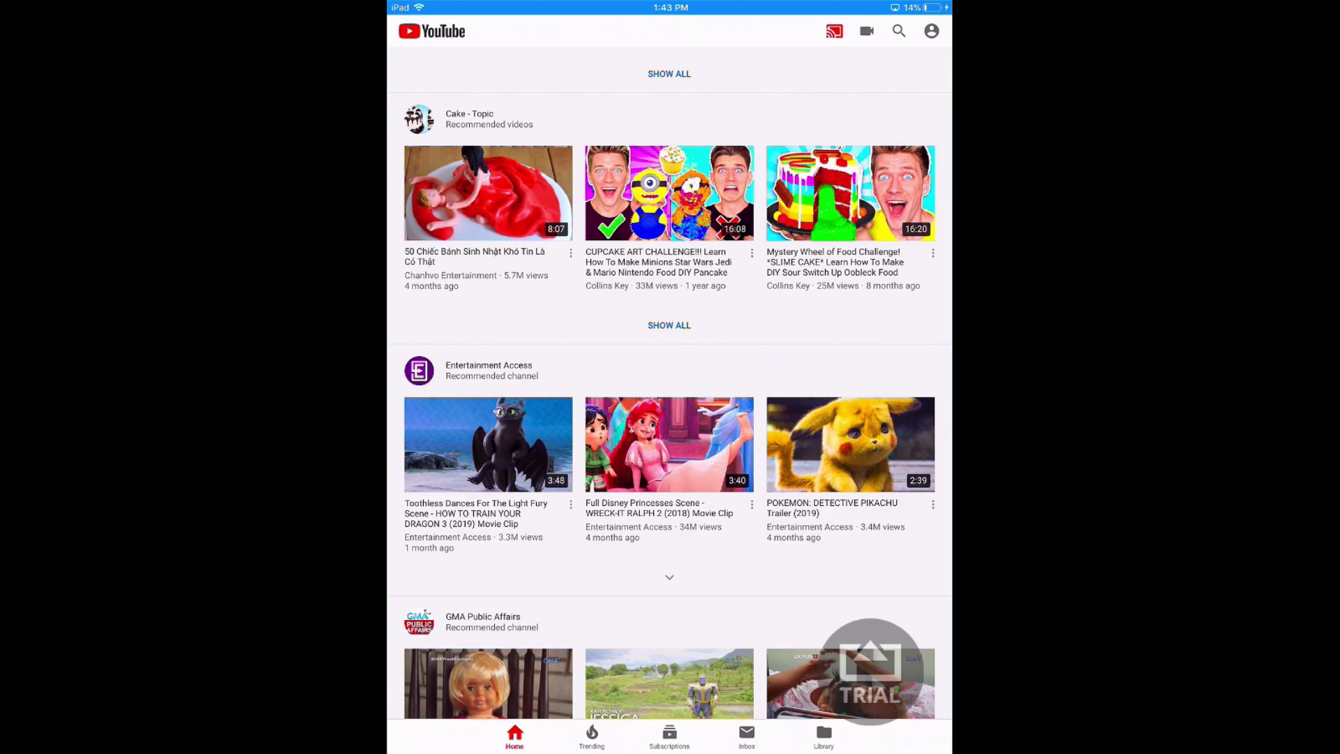
click(488, 443)
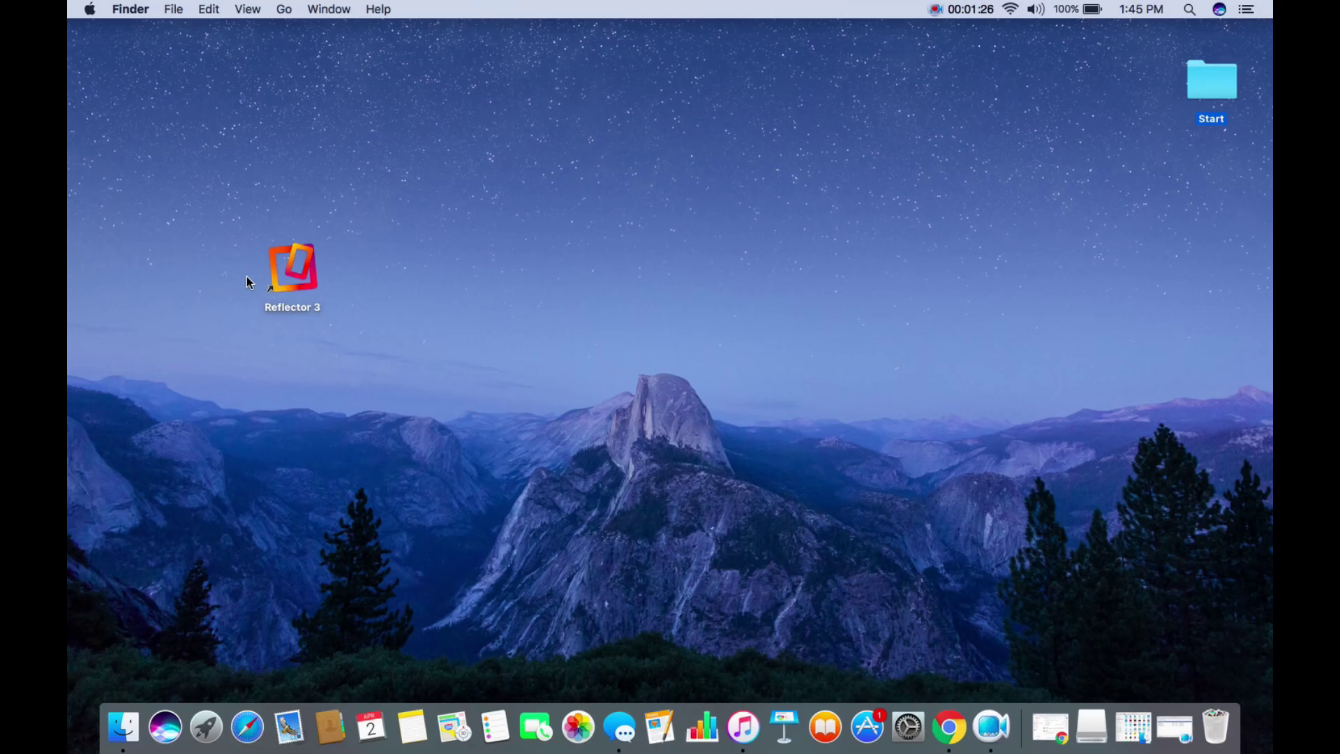
Launch Reflector 3 from the desktop to show its onscreen code 1761.
double_click(294, 271)
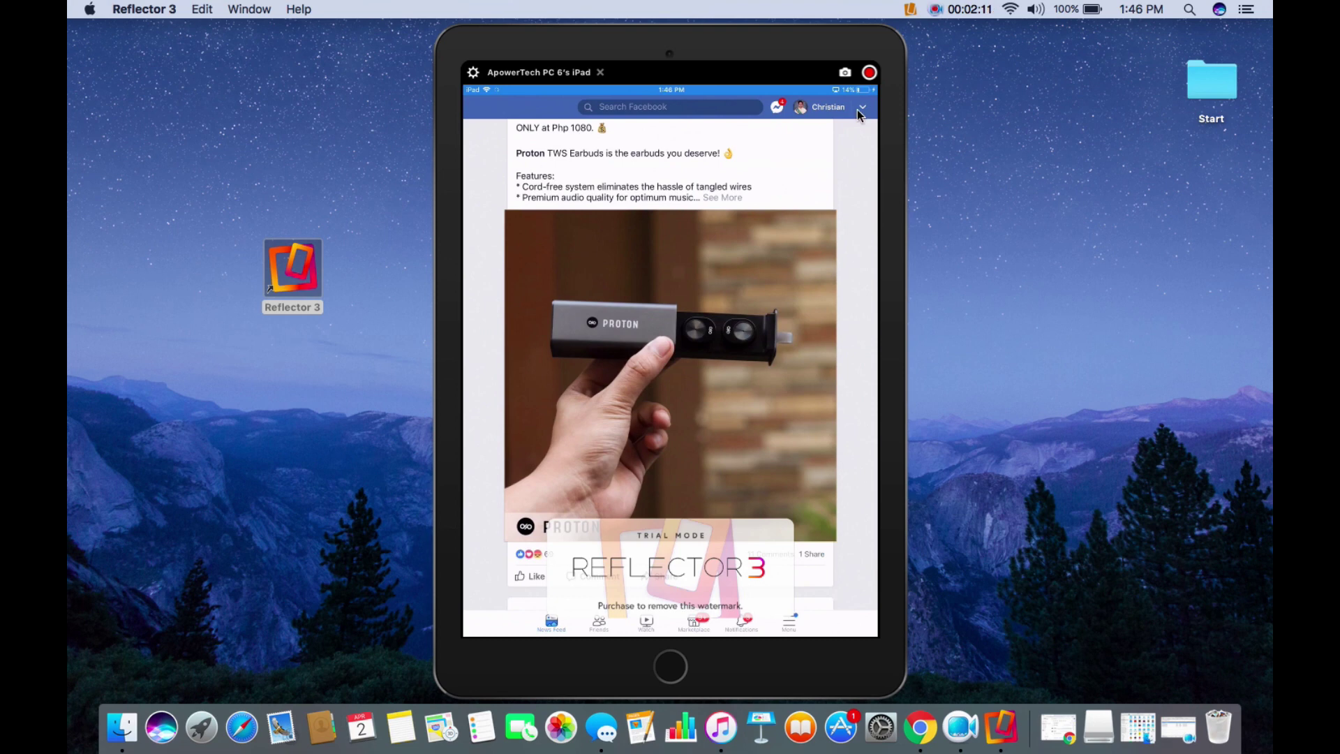
Capture the mirrored Facebook feed and save the screenshot to the desktop.
click(845, 74)
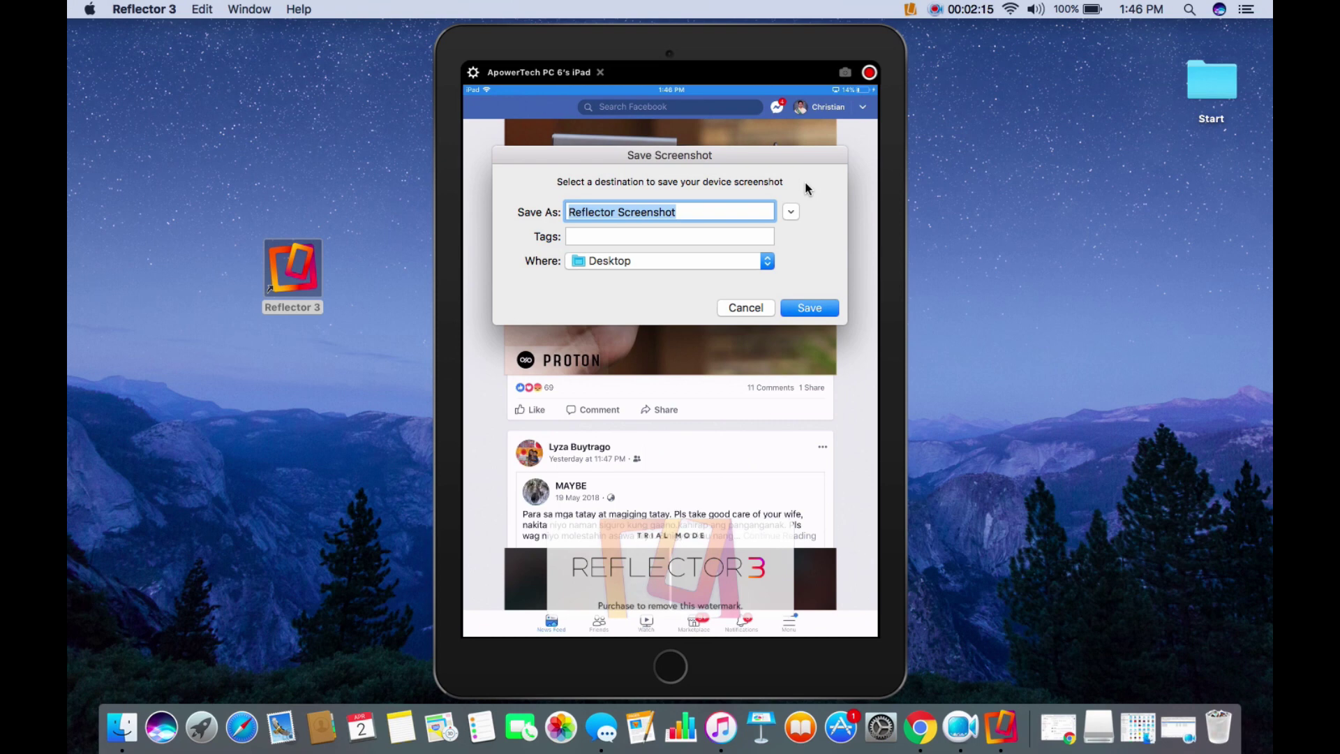
click(806, 310)
View Reflector Screenshot.png in Preview, then return to Reflector 3.
click(1233, 244)
double_click(1233, 244)
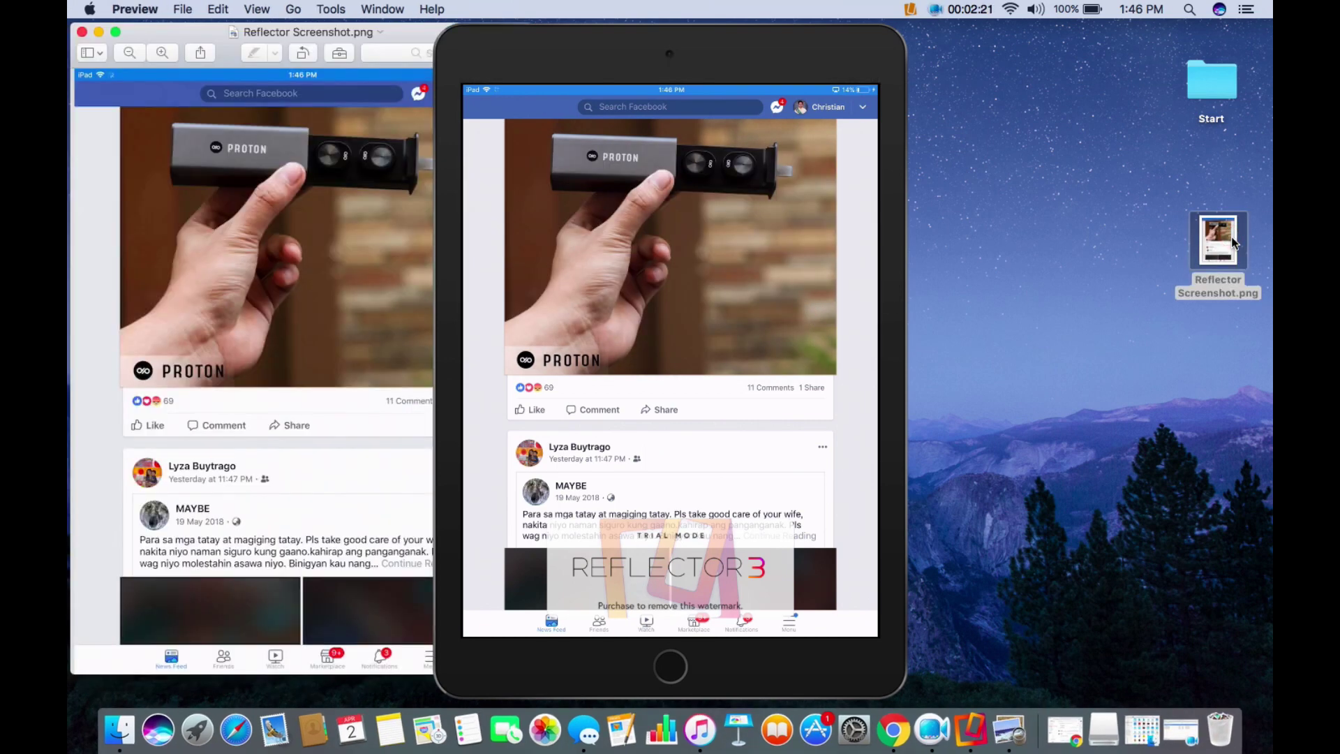
click(571, 55)
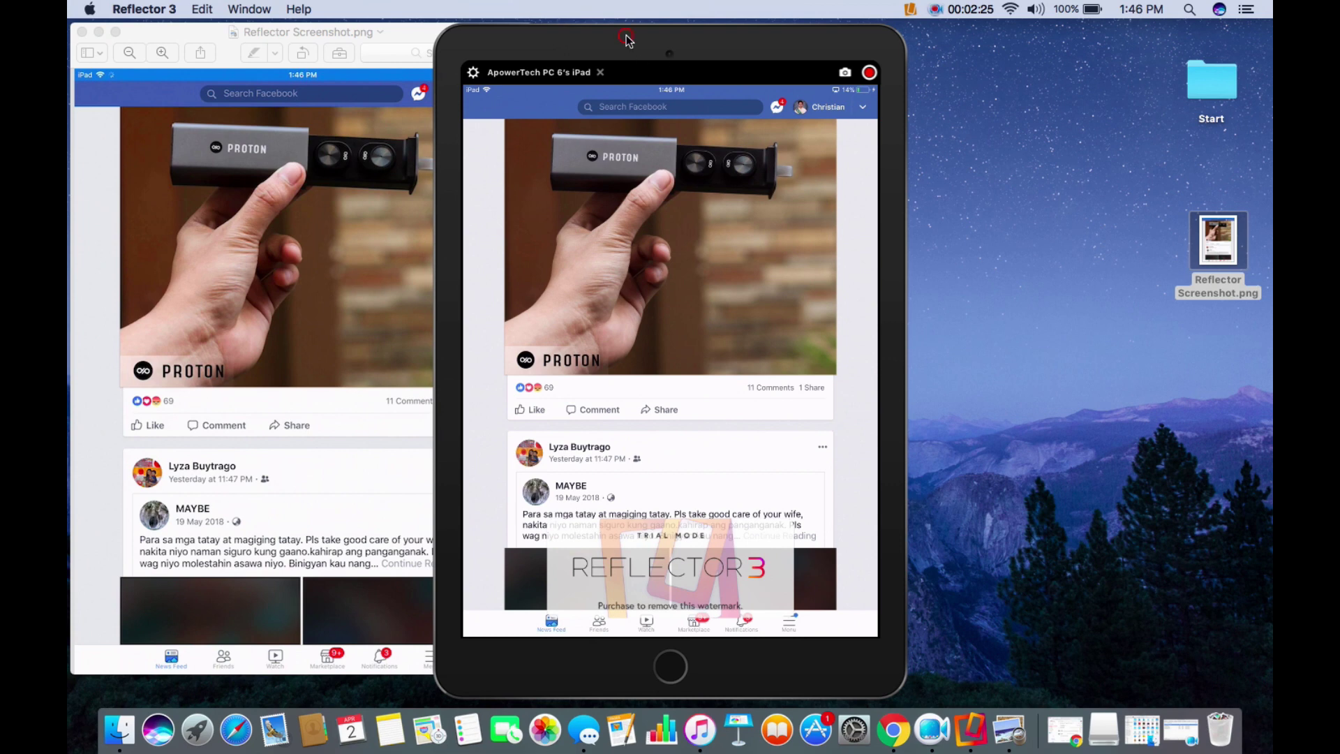
Move the mirrored iPad window aside and close the screenshot Preview window.
drag(626, 38, 774, 39)
click(84, 33)
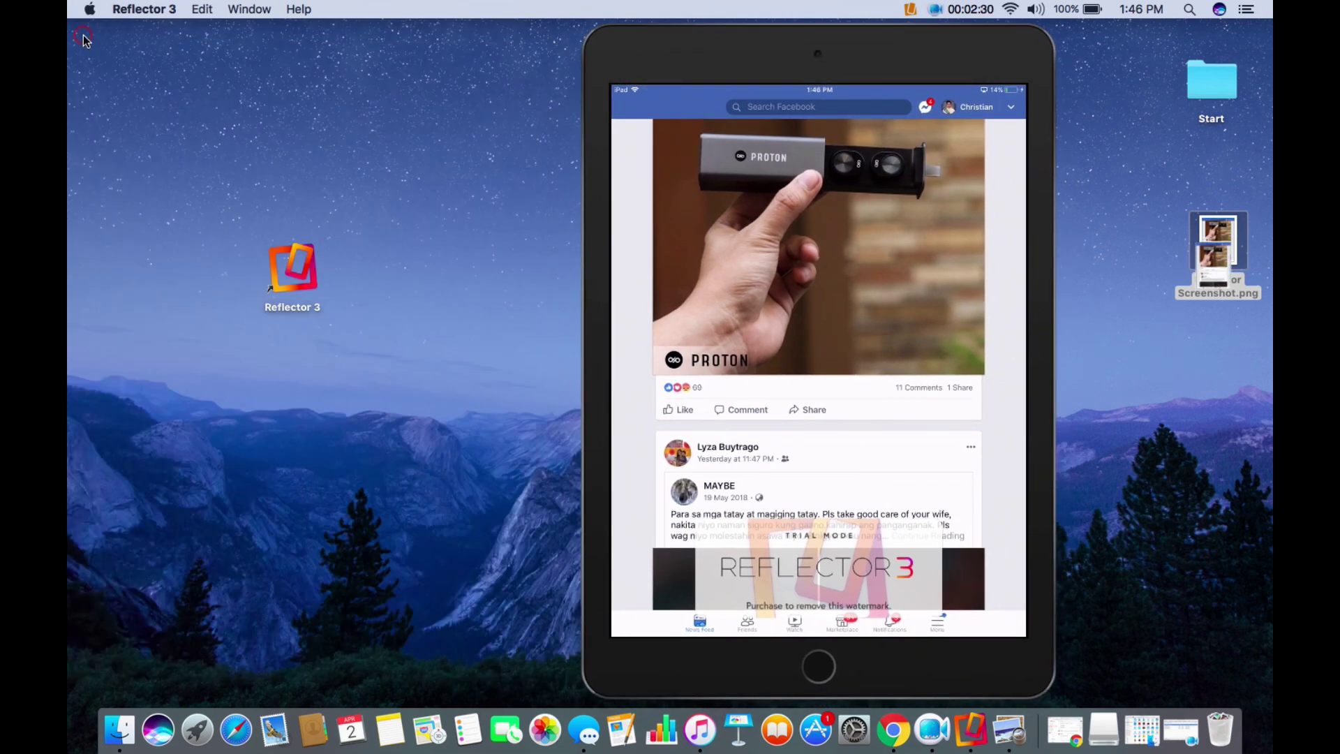